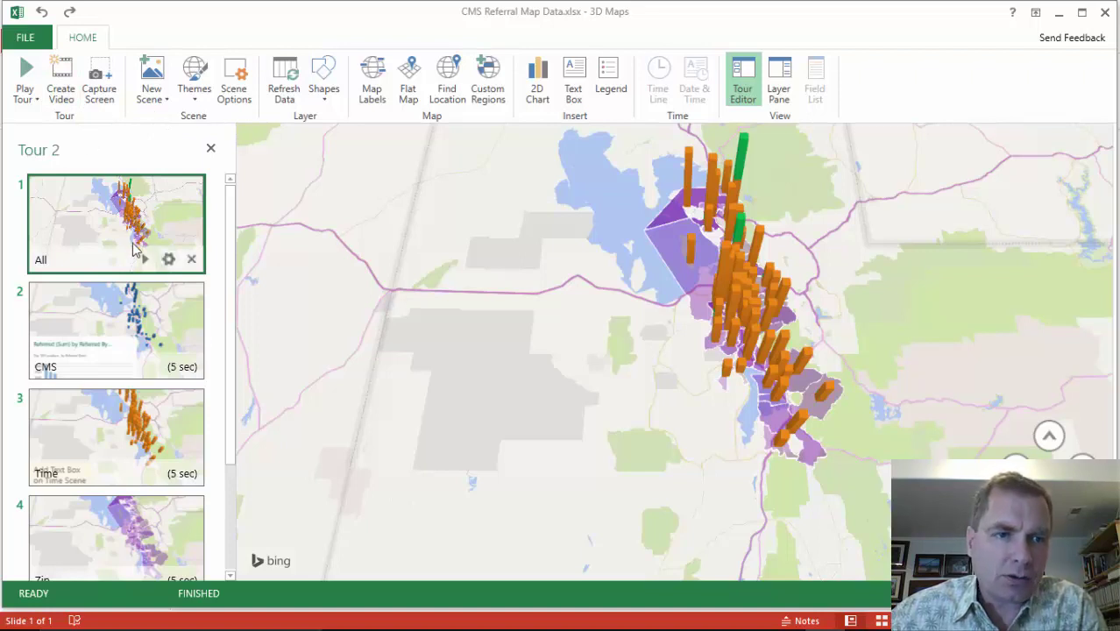
Open Create Video for Tour 2 at 1080p, checking Soundtrack Options but choosing no audio file.
mouse_move(232, 215)
left_mouse_down()
mouse_move(205, 353)
mouse_move(223, 219)
left_mouse_up()
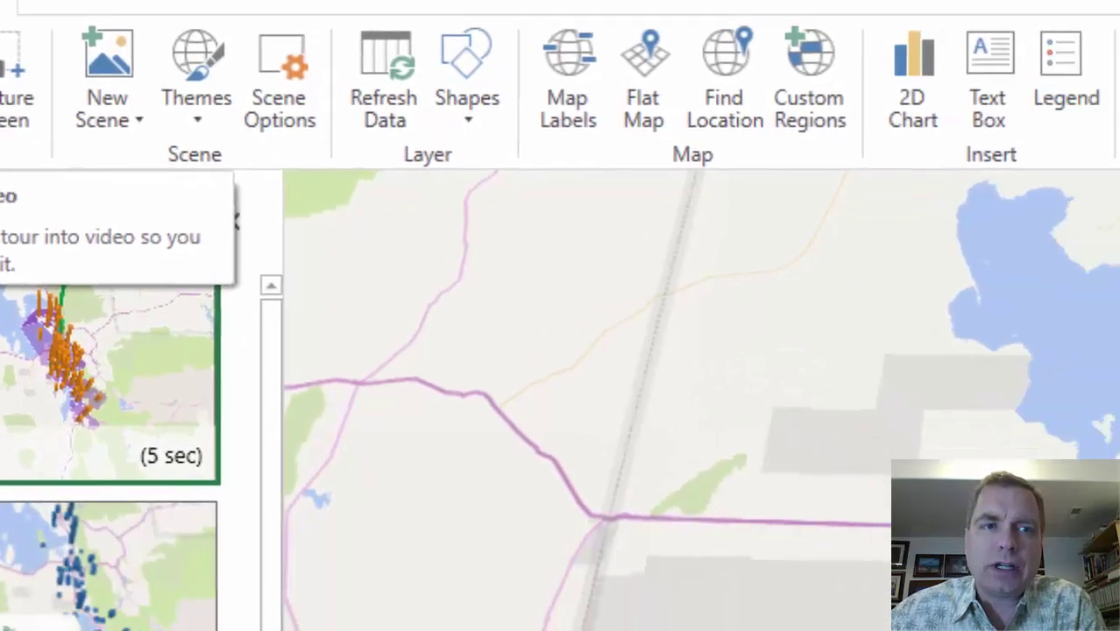
left_click(138, 180)
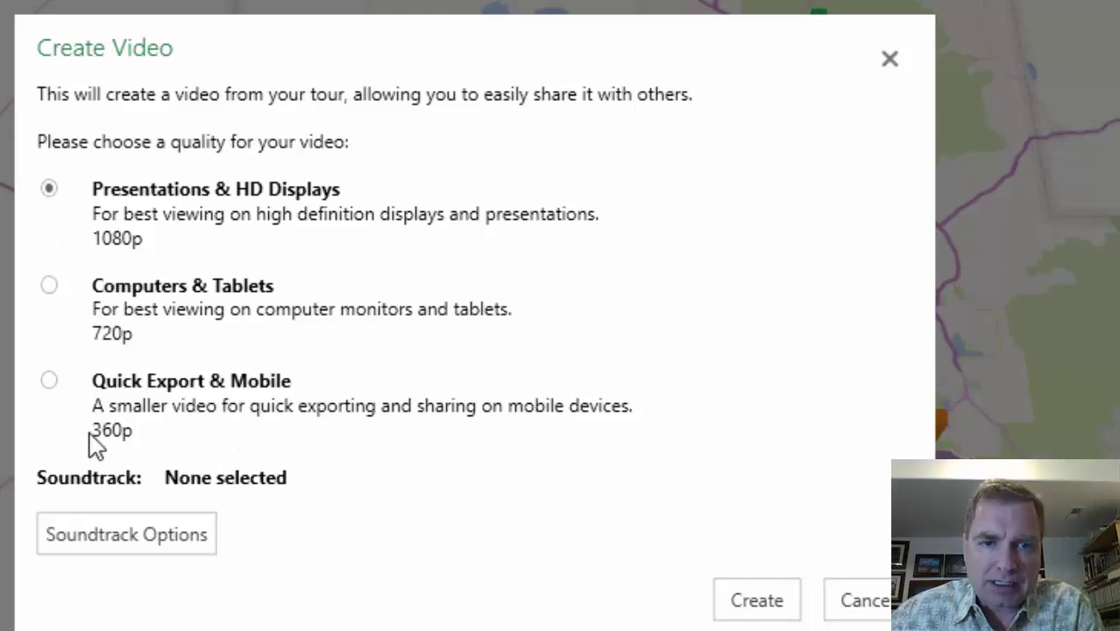
left_click(150, 532)
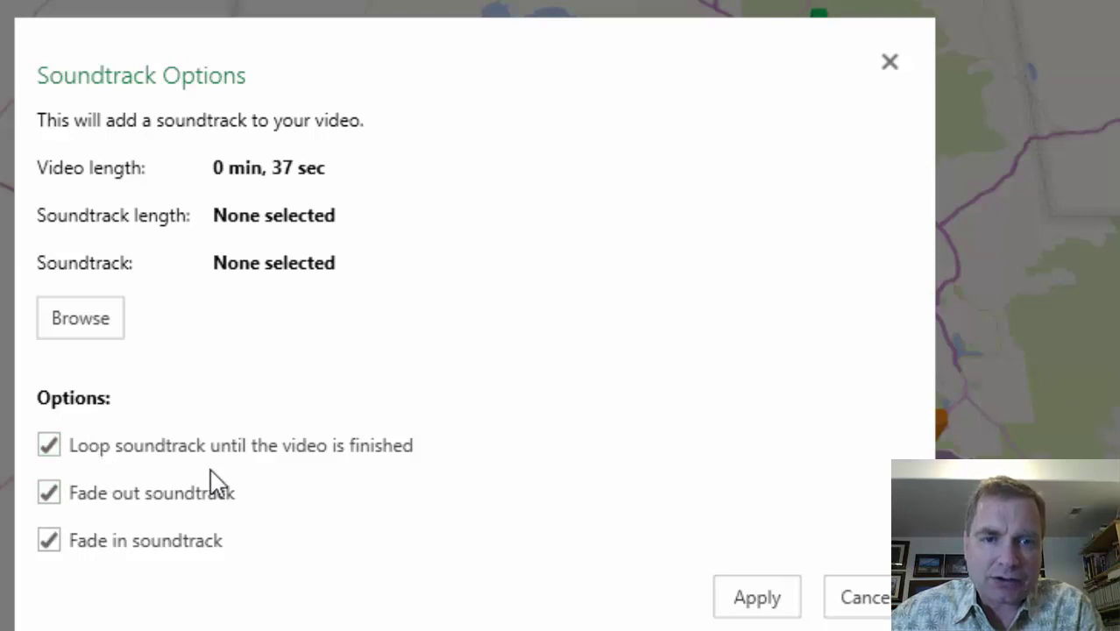
left_click(81, 319)
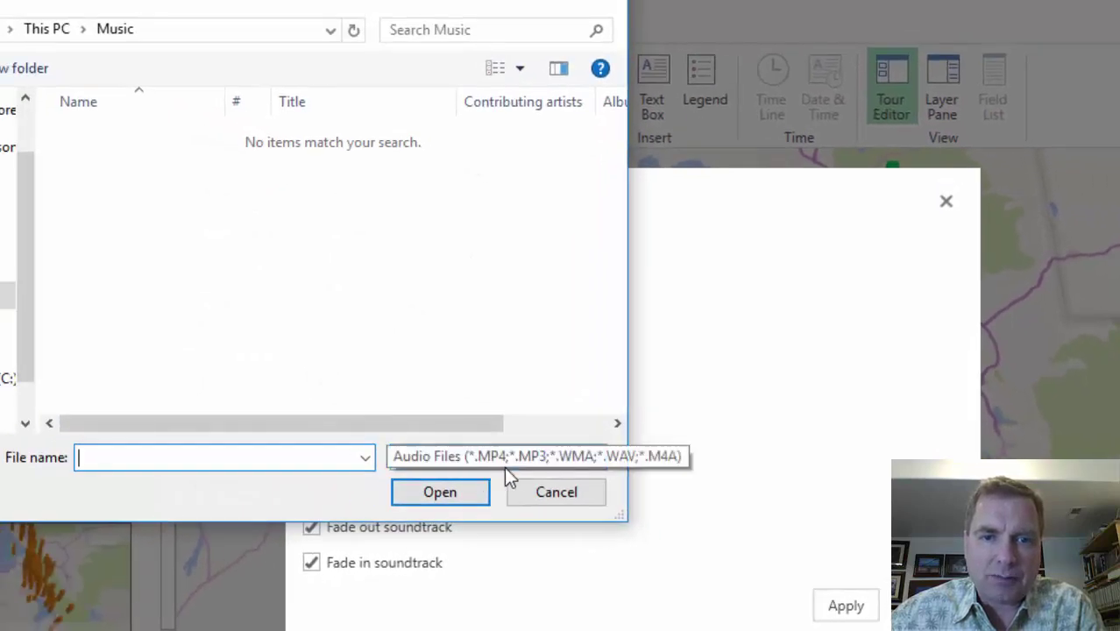
left_click(552, 492)
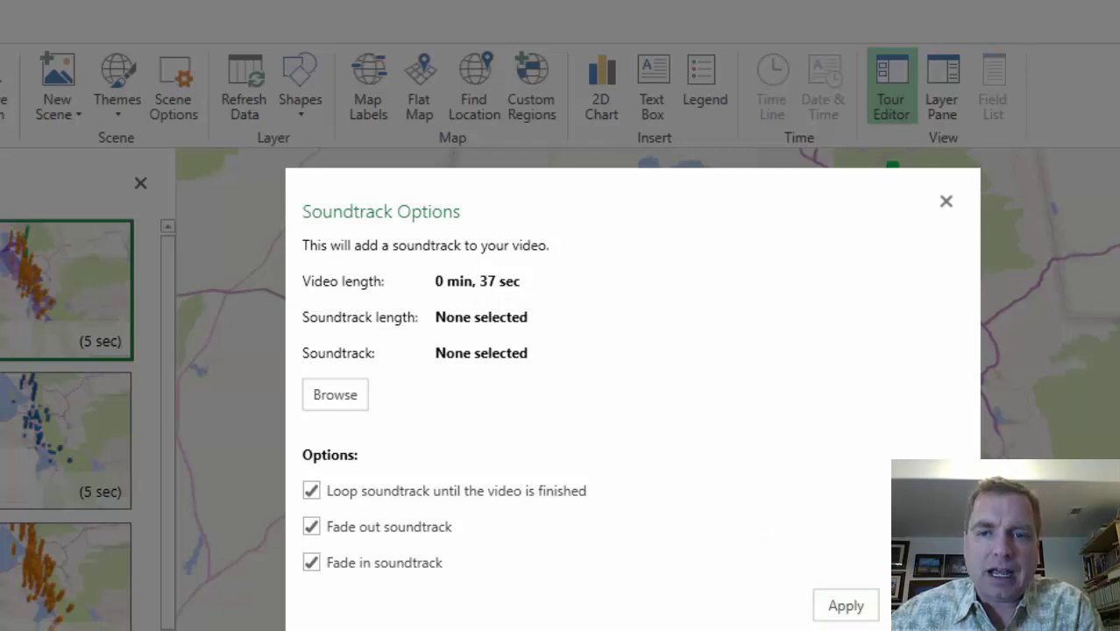
left_click(854, 608)
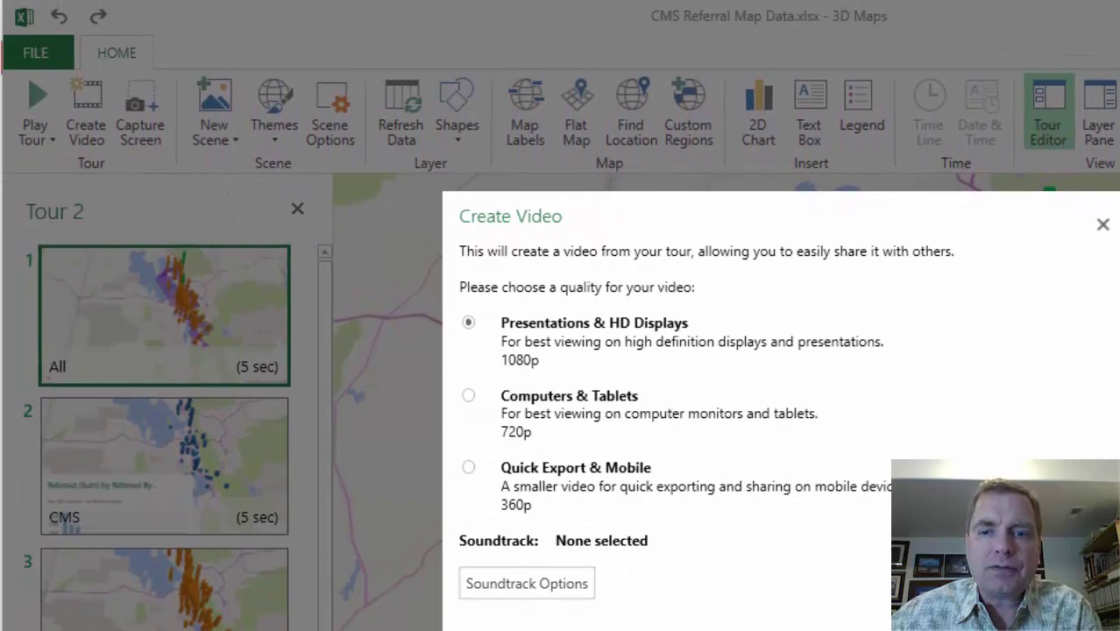
Cancel the video export, capture a screenshot of the current map, and switch to PowerPoint.
key("Escape")
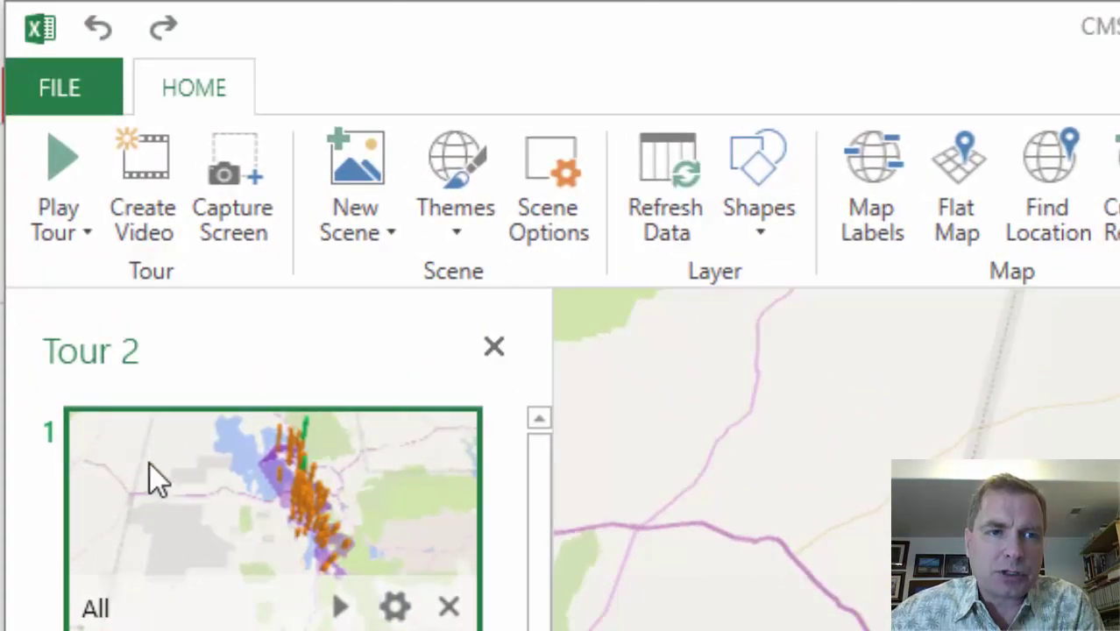
left_click(259, 228)
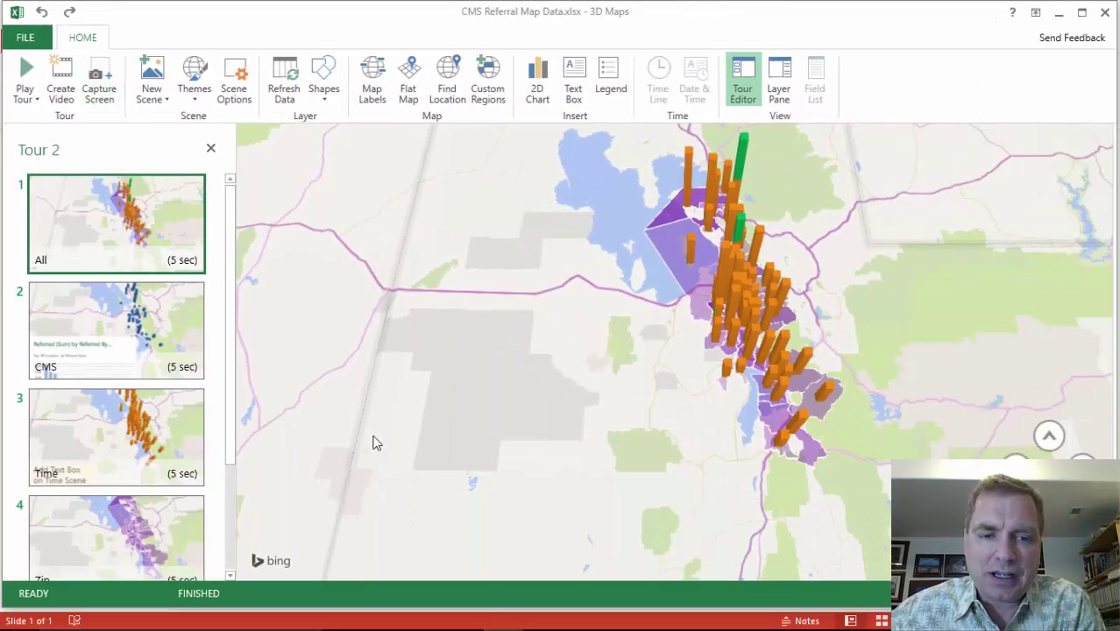
left_click(372, 617)
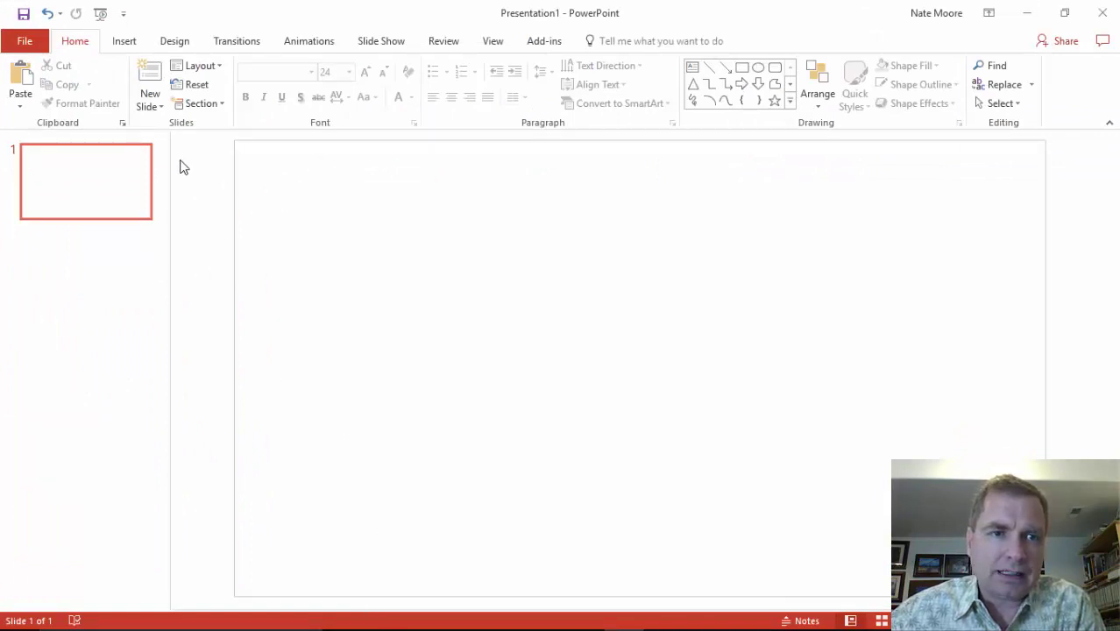
Paste the Utah map screenshot onto the blank slide, then close Presentation1 without saving.
left_click(20, 78)
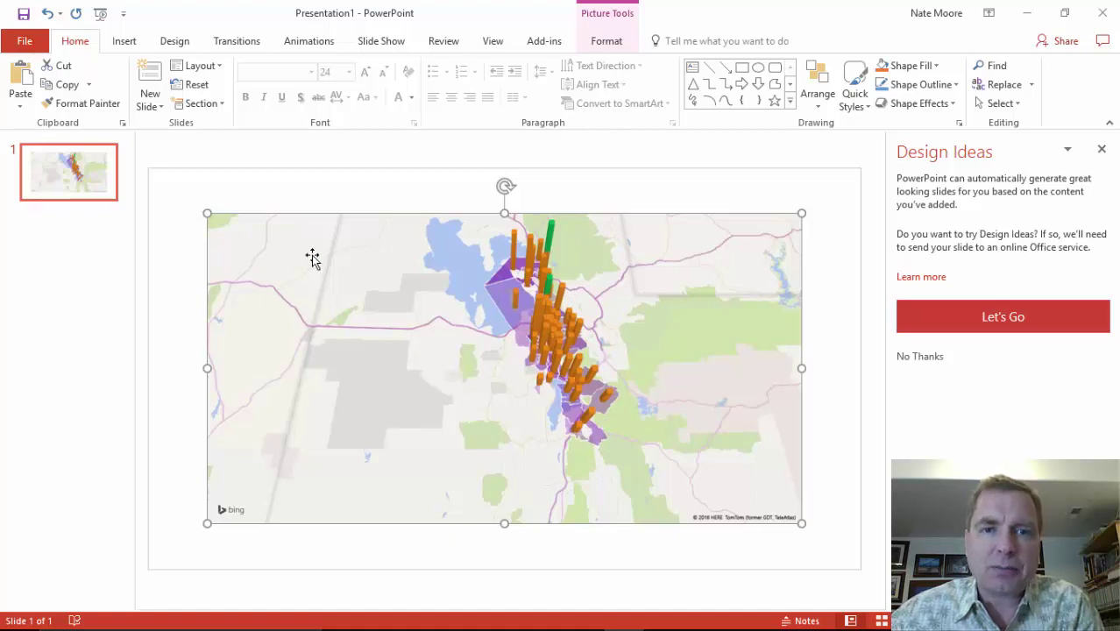
left_click(1106, 19)
left_click(560, 352)
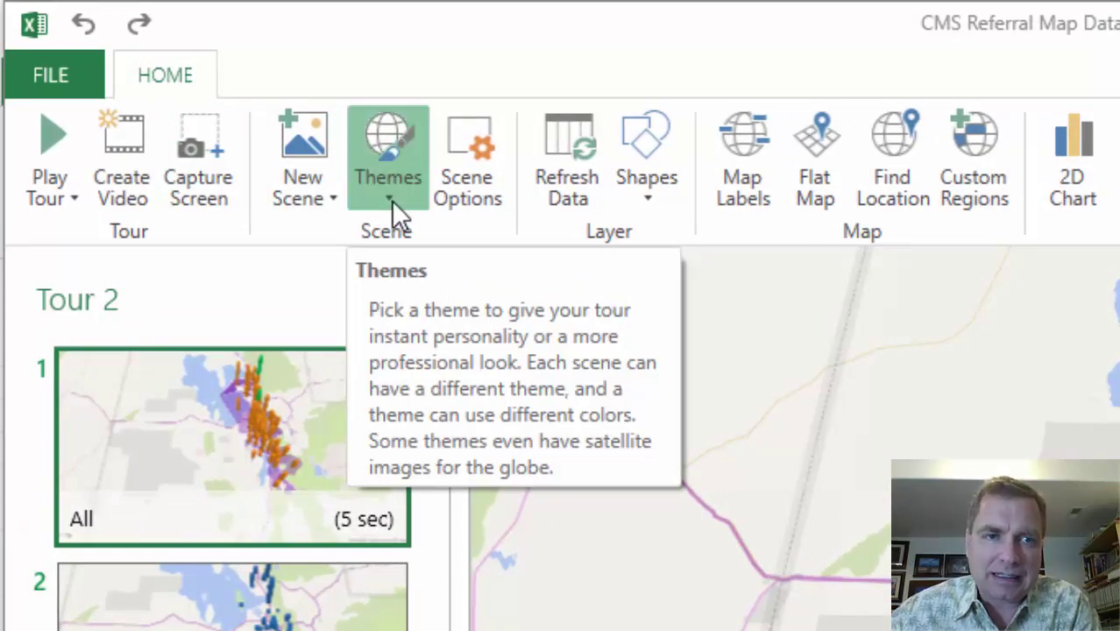
Try the satellite, beige road-map and light grey themes, finishing with High Contrast.
left_click(391, 200)
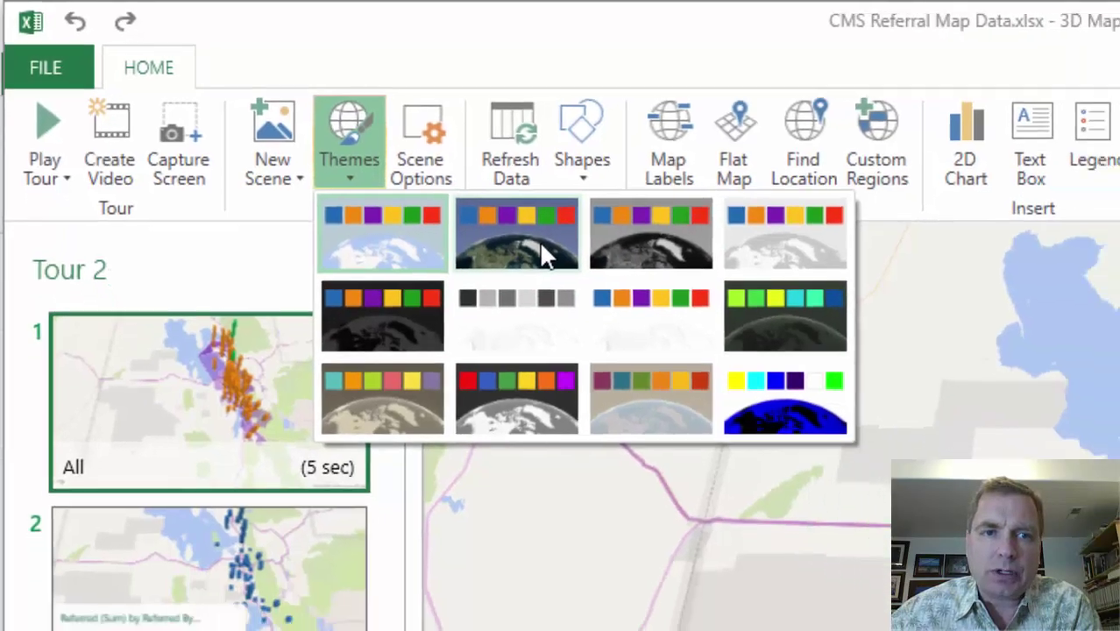
left_click(542, 263)
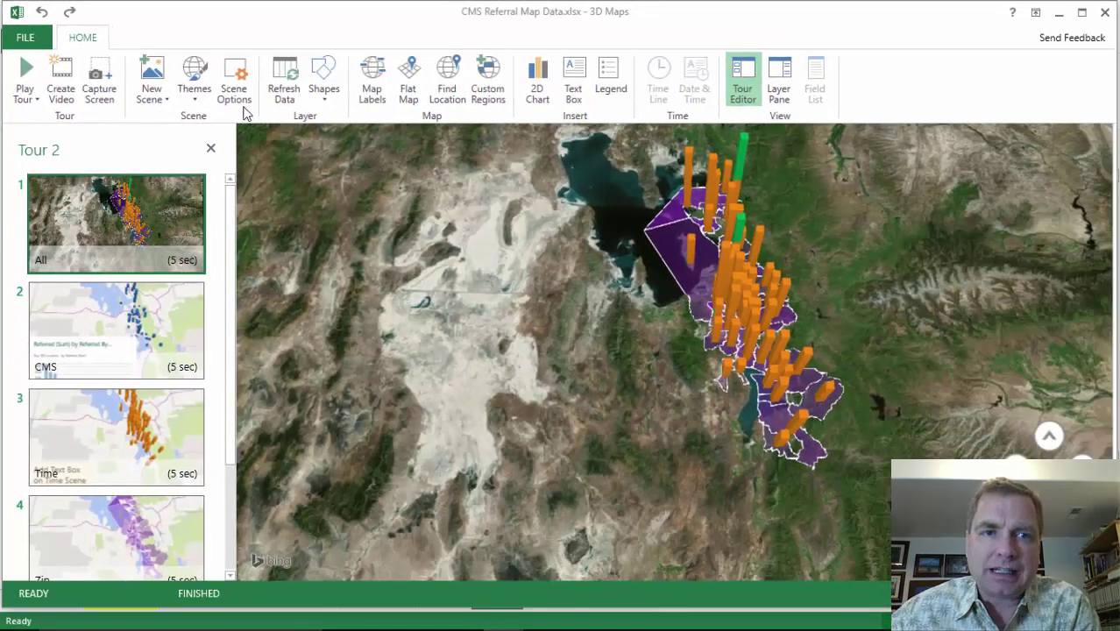
left_click(194, 79)
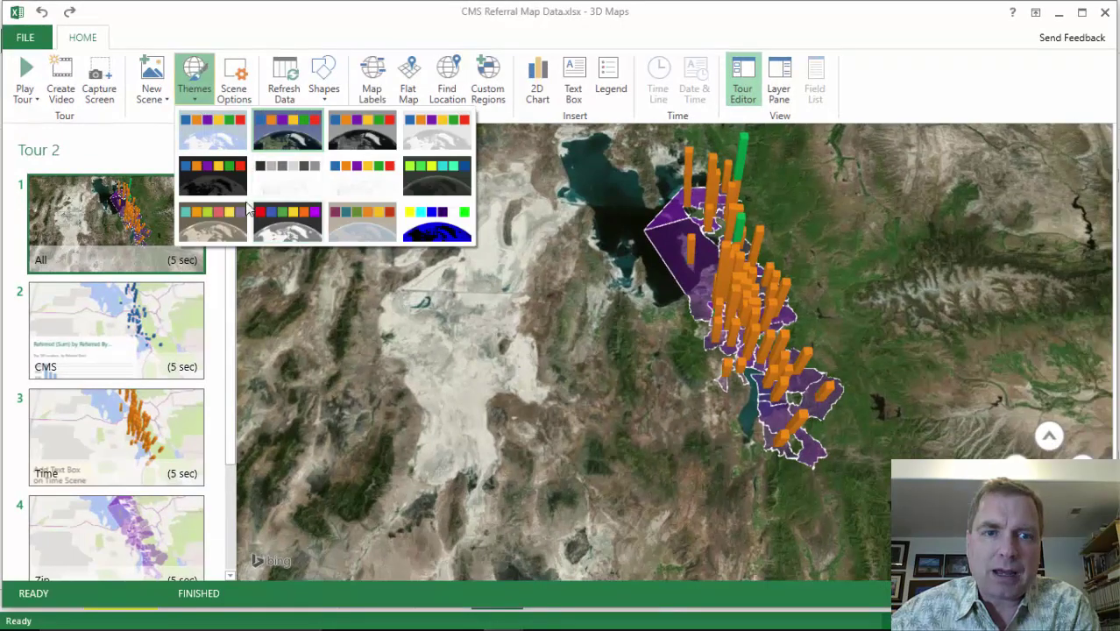
left_click(227, 224)
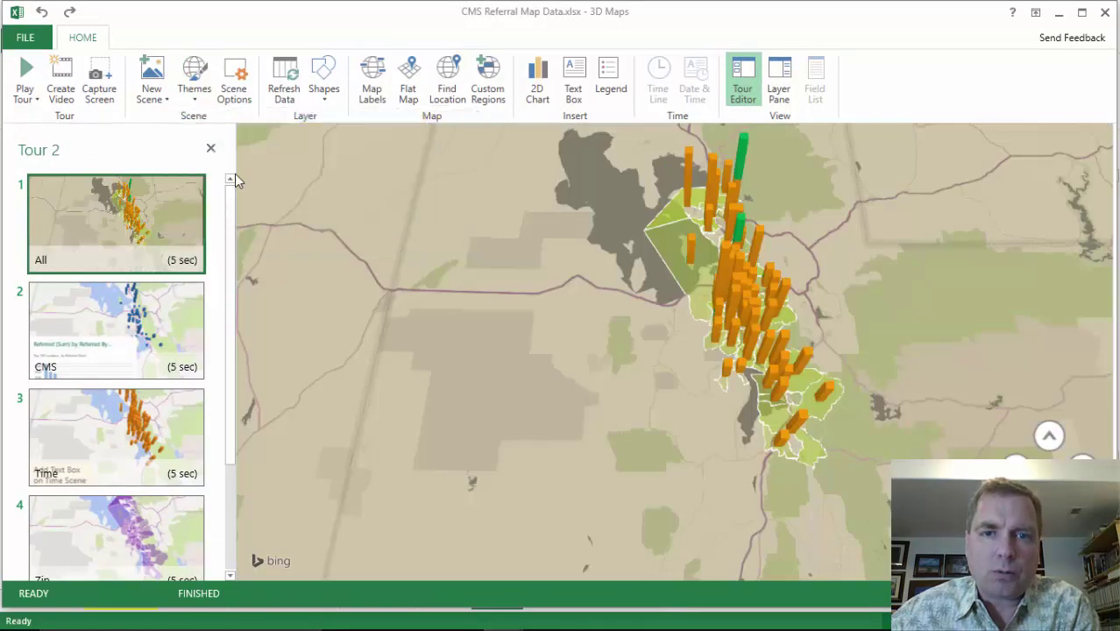
left_click(194, 75)
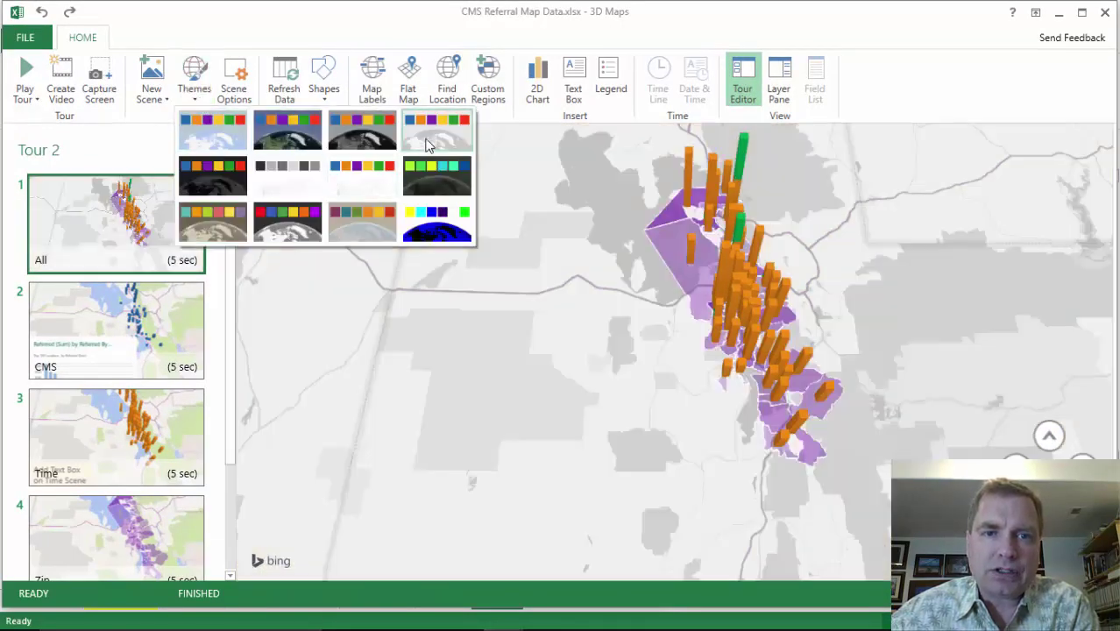
left_click(427, 144)
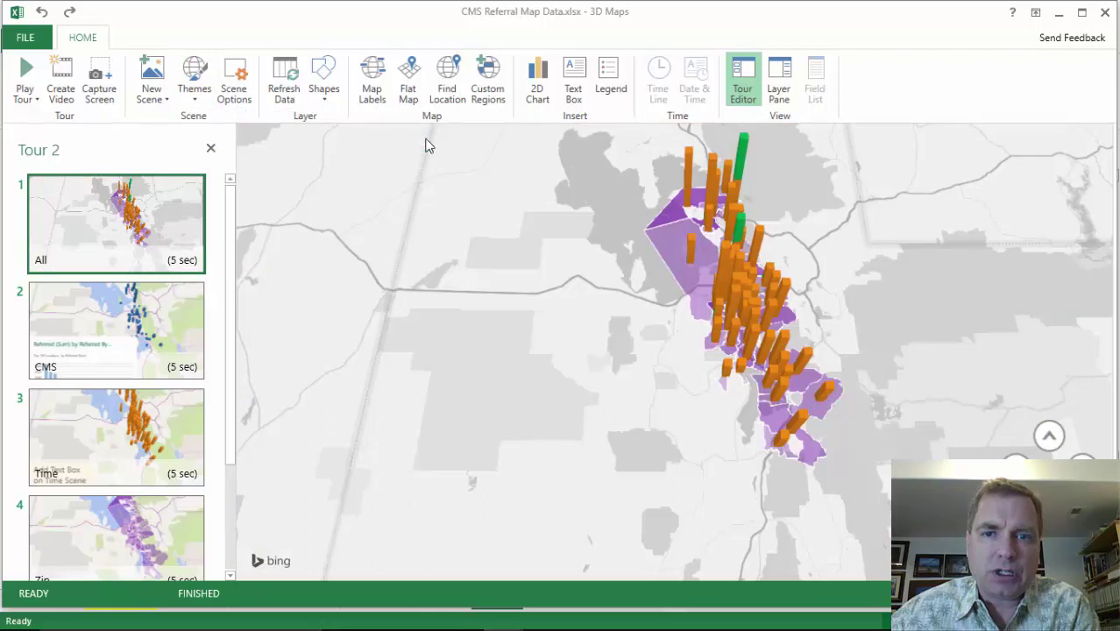
left_click(197, 87)
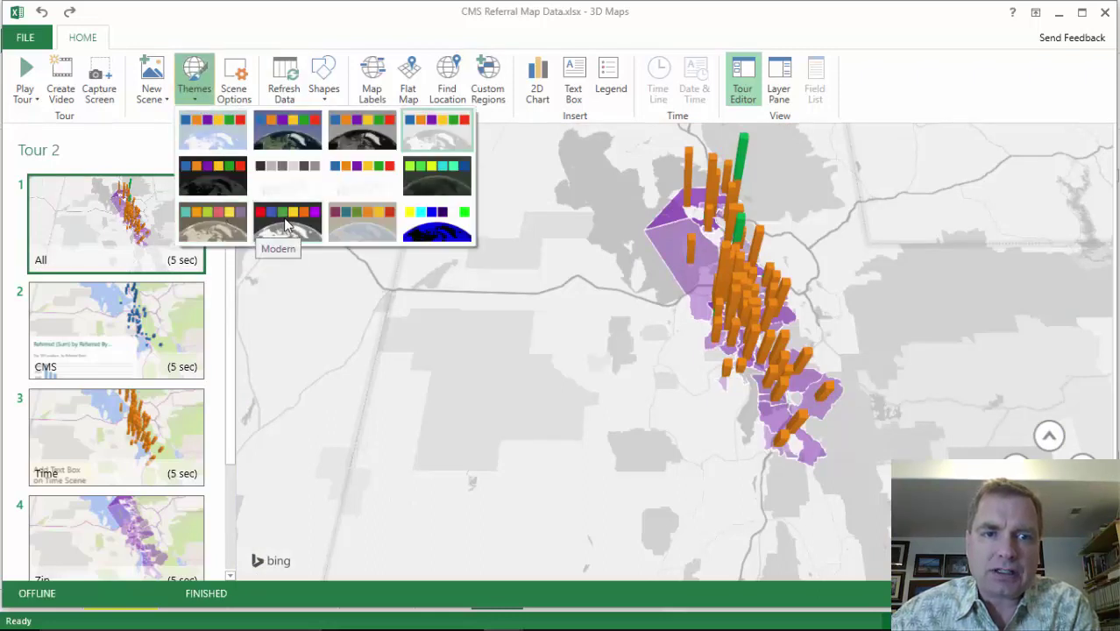
left_click(425, 226)
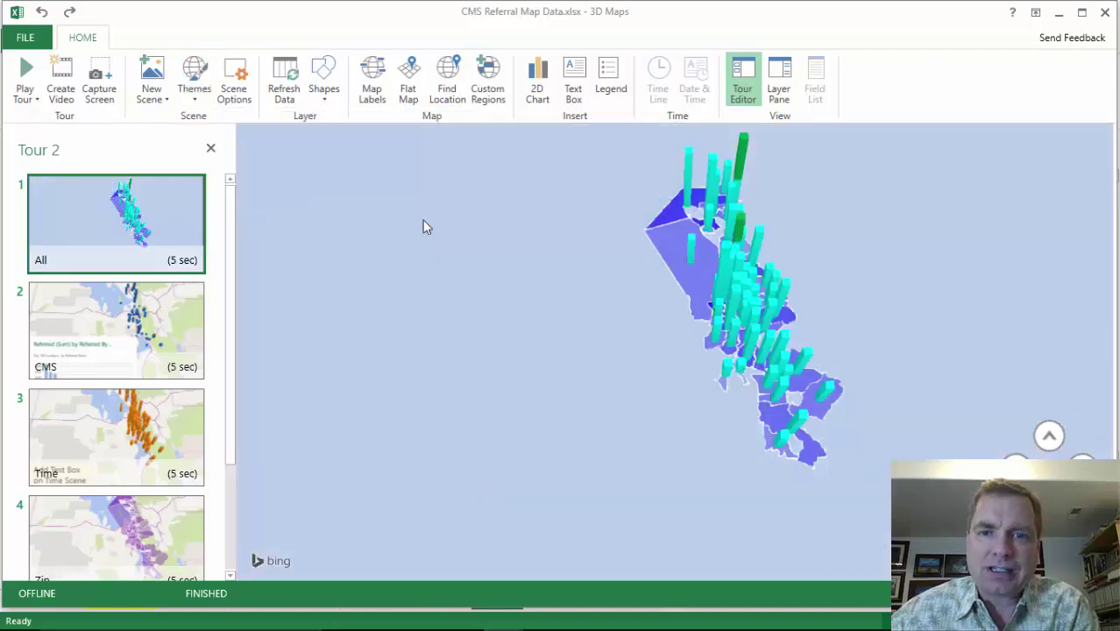
Apply monochrome grey, dark black and satellite themes, then restore the light road-map theme.
left_click(194, 92)
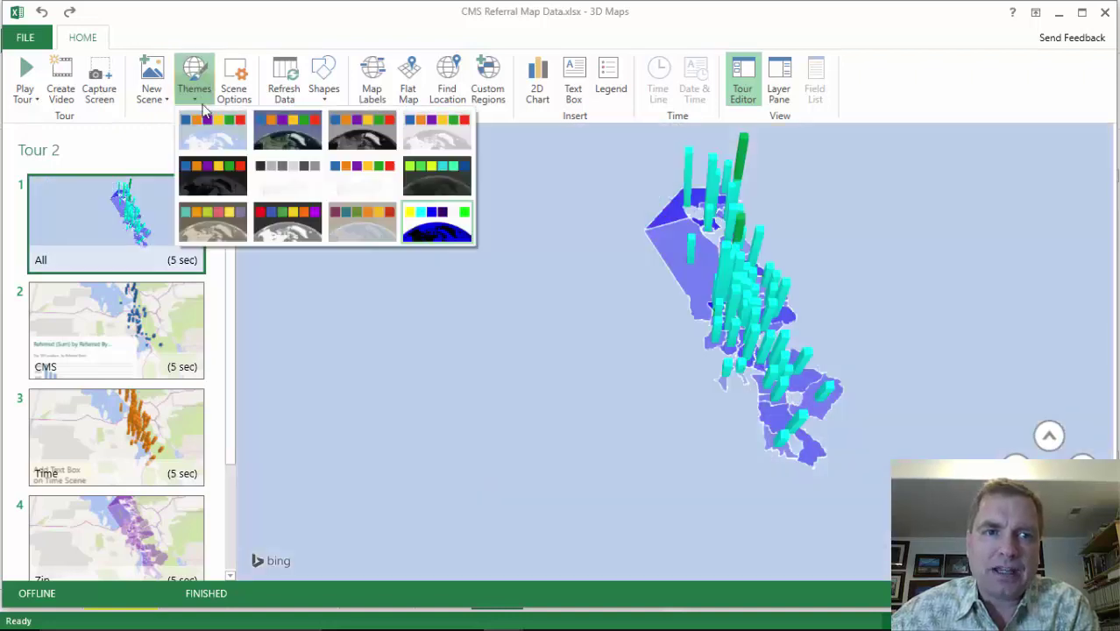
left_click(300, 186)
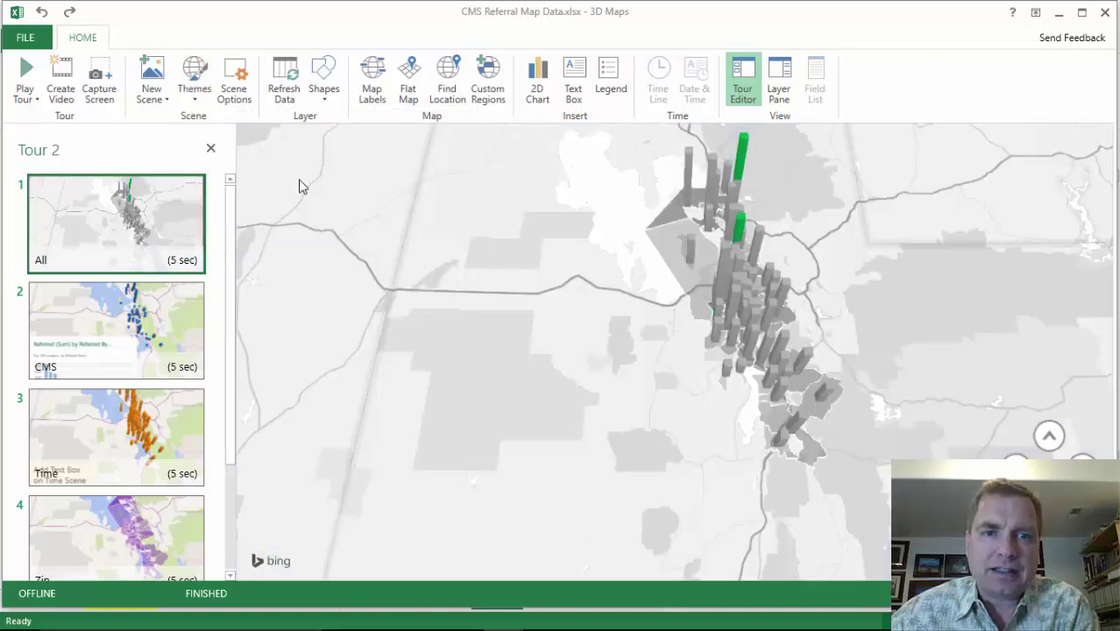
left_click(194, 88)
left_click(210, 160)
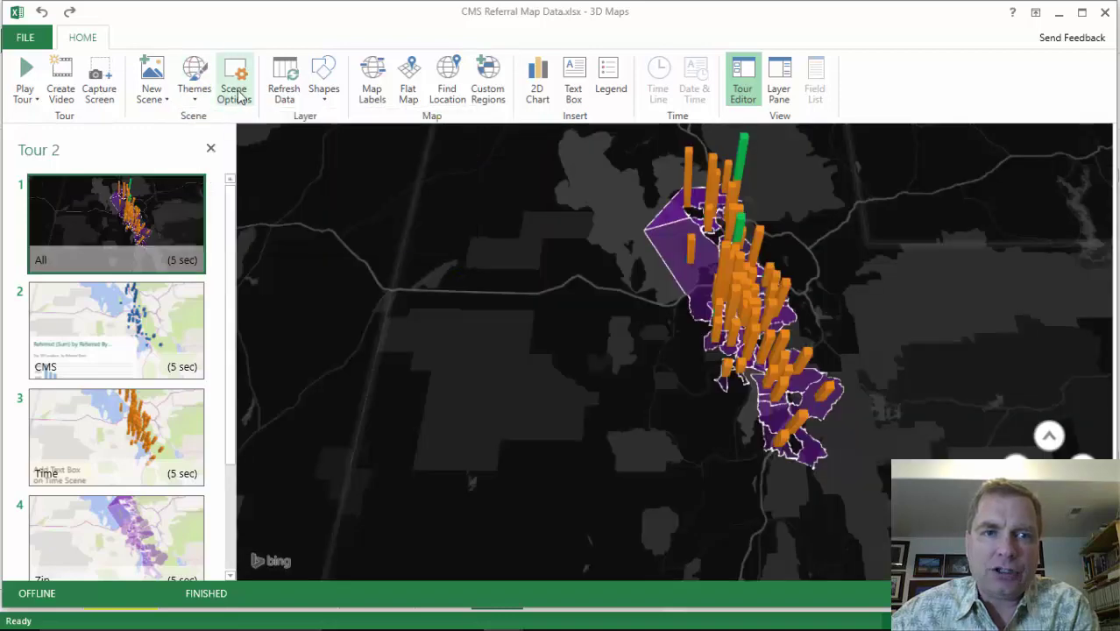
left_click(194, 88)
left_click(285, 144)
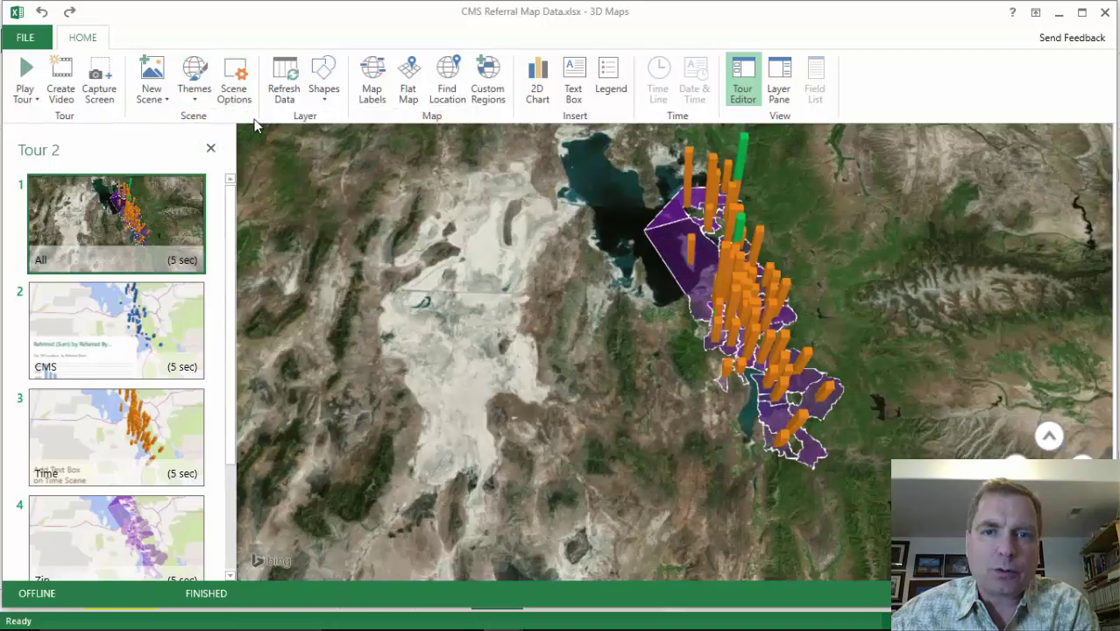
left_click(197, 101)
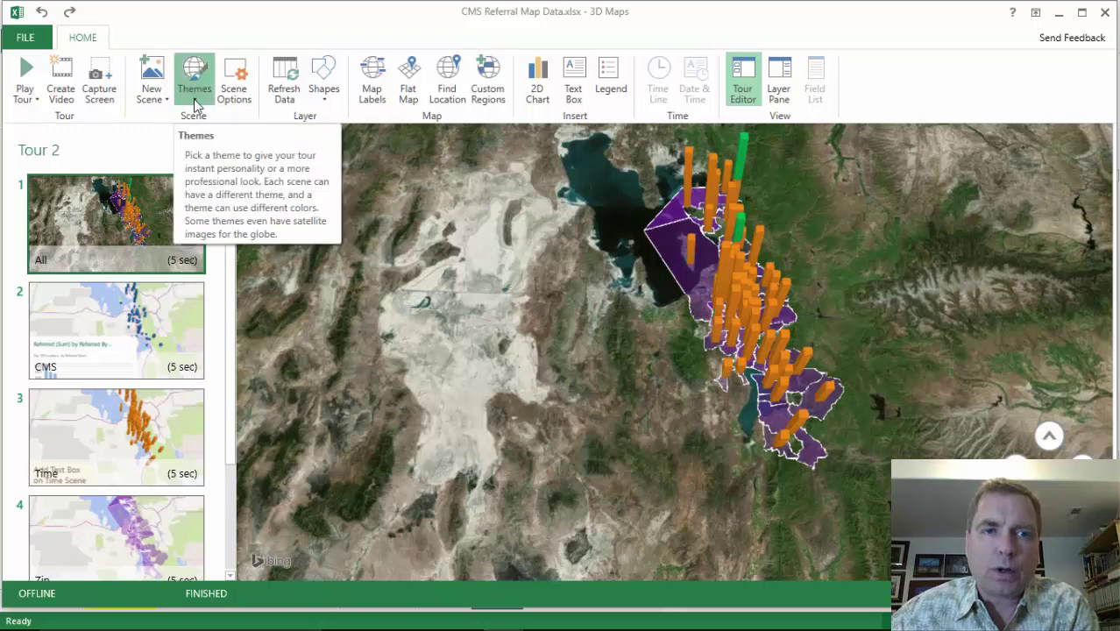
left_click(208, 142)
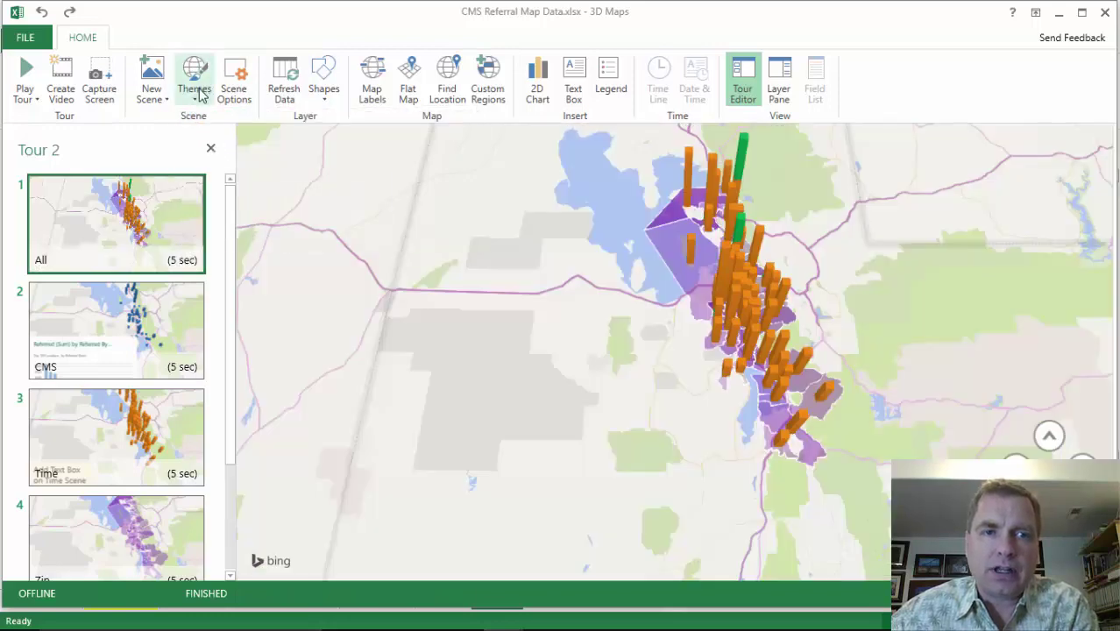
left_click(198, 100)
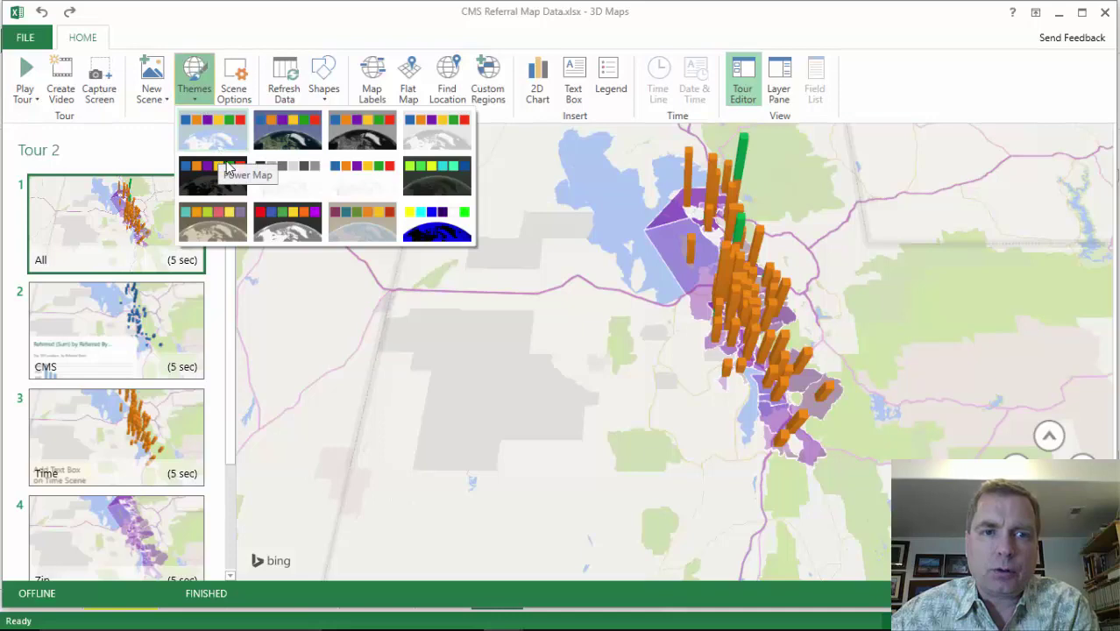
left_click(442, 366)
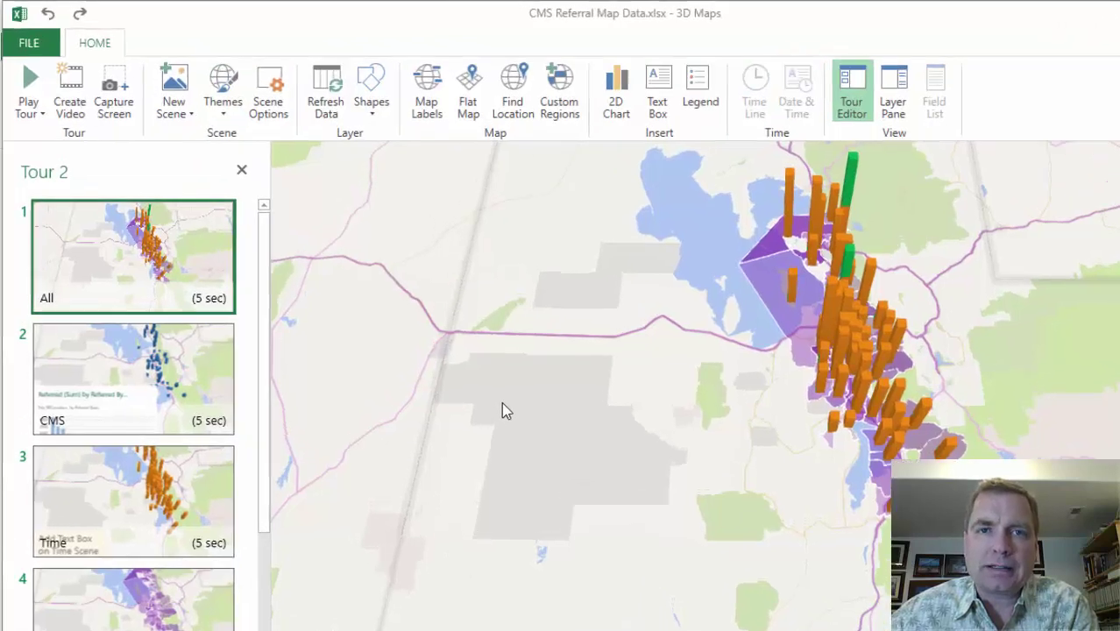